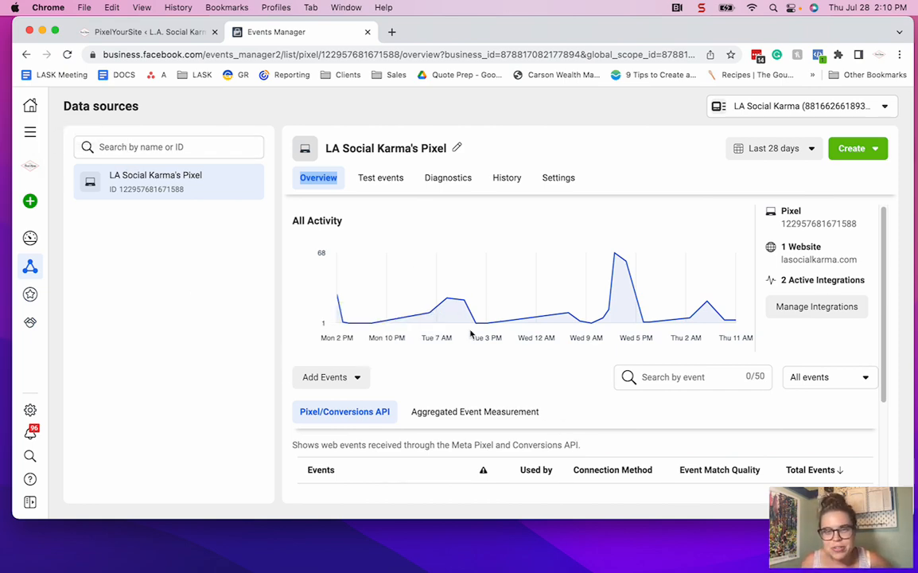
click(32, 134)
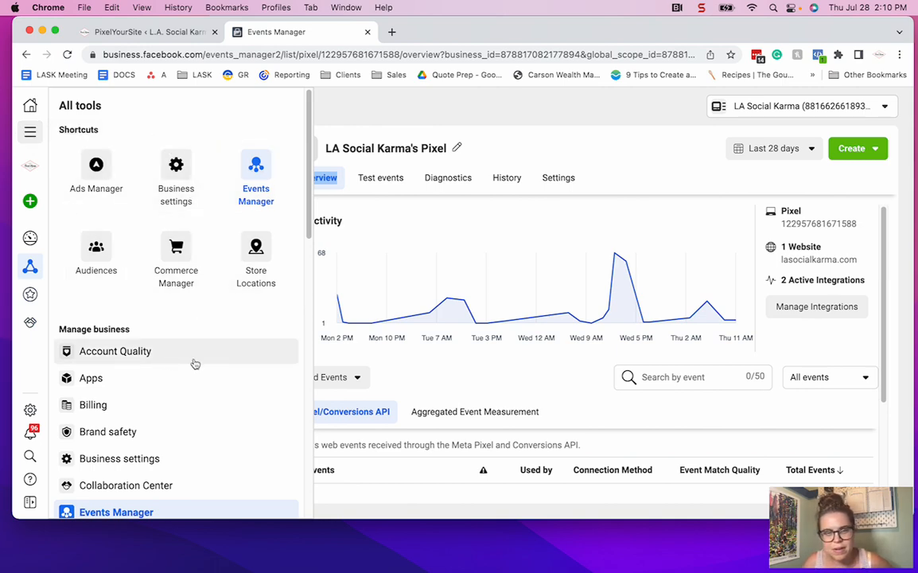
scroll(203, 374, down, 3)
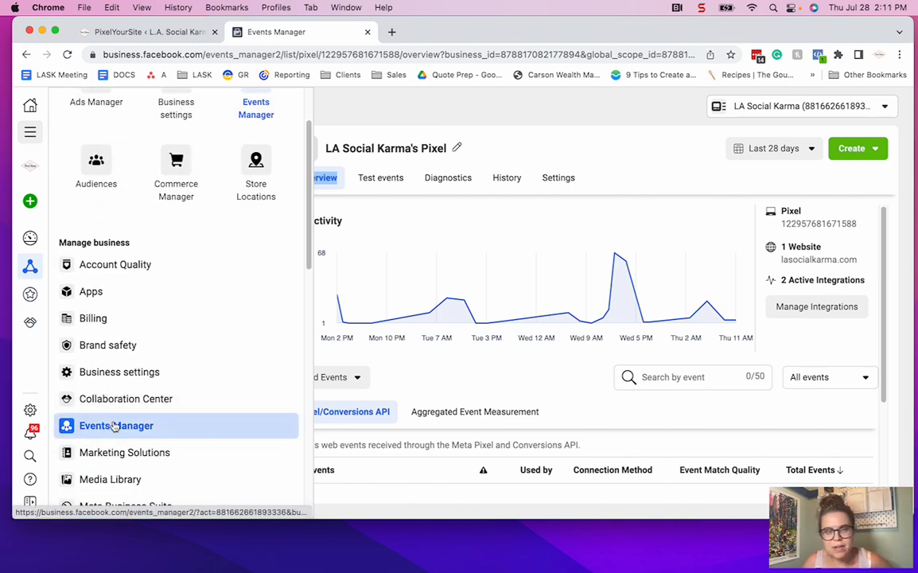
click(215, 428)
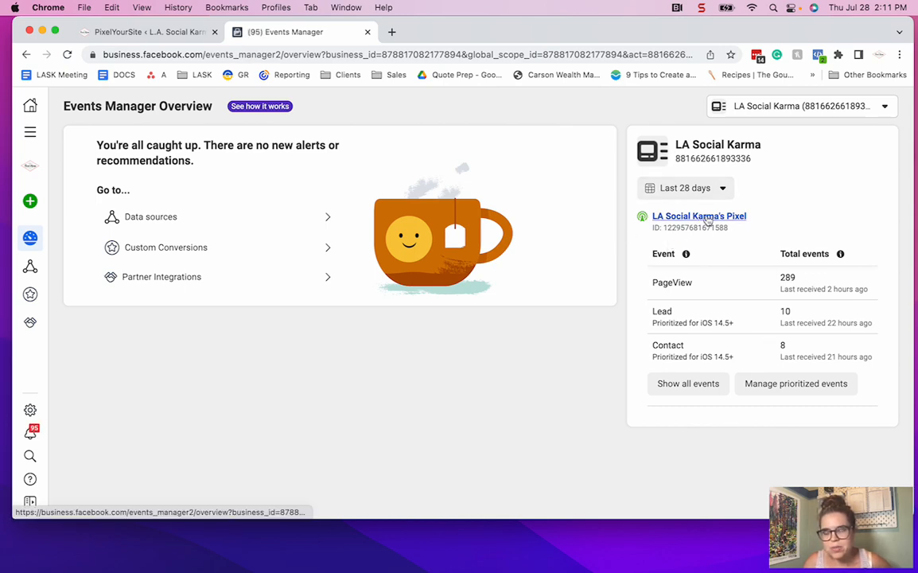
click(710, 220)
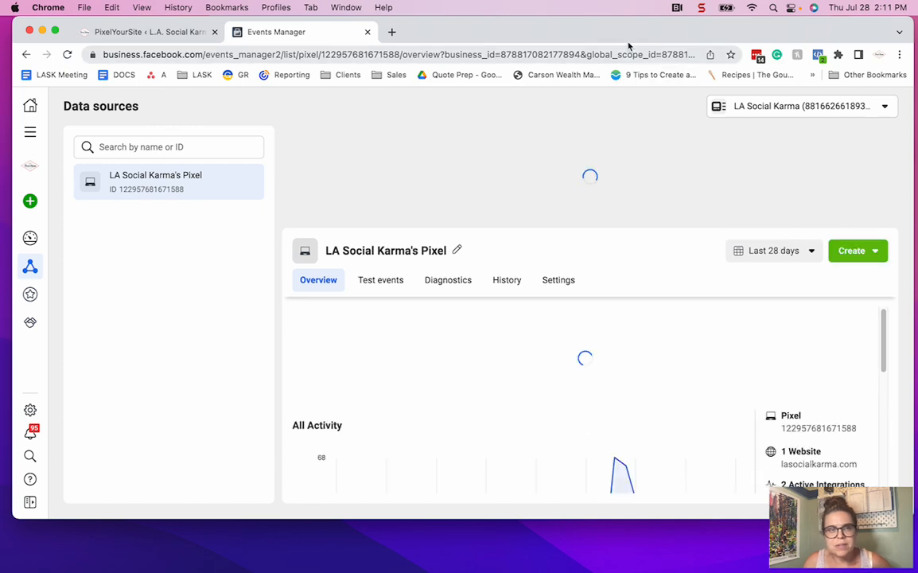
drag(576, 37, 561, 32)
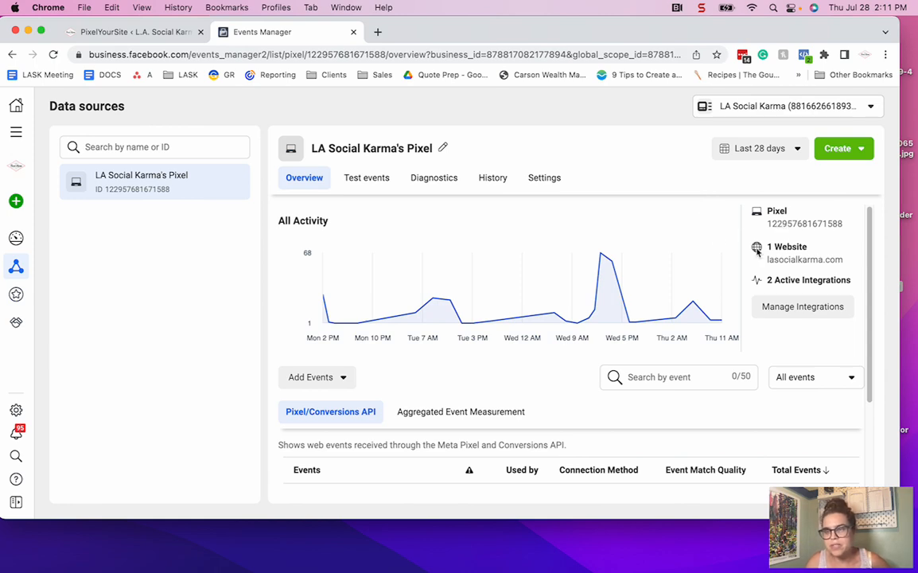
- Review the pixel's active integrations and the connection method listed for each of its web events
click(815, 308)
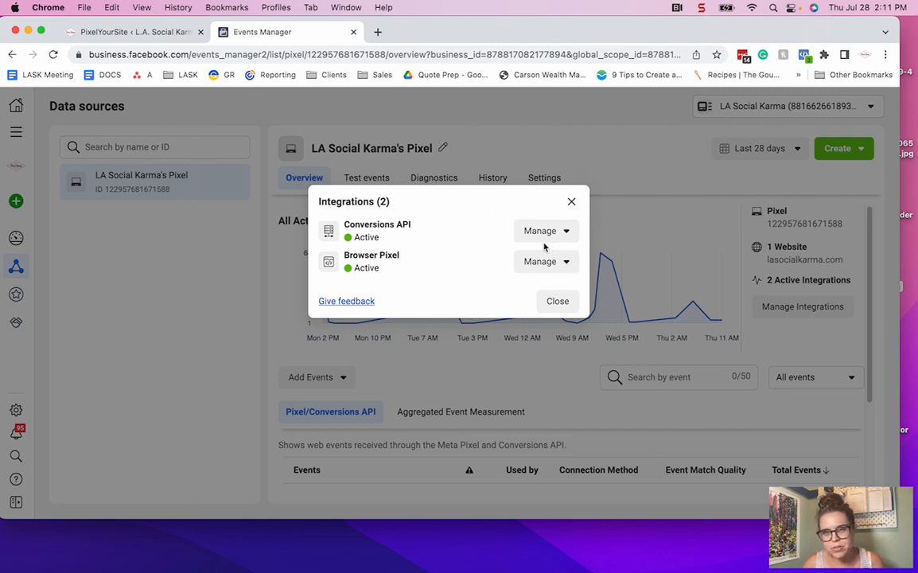
click(558, 302)
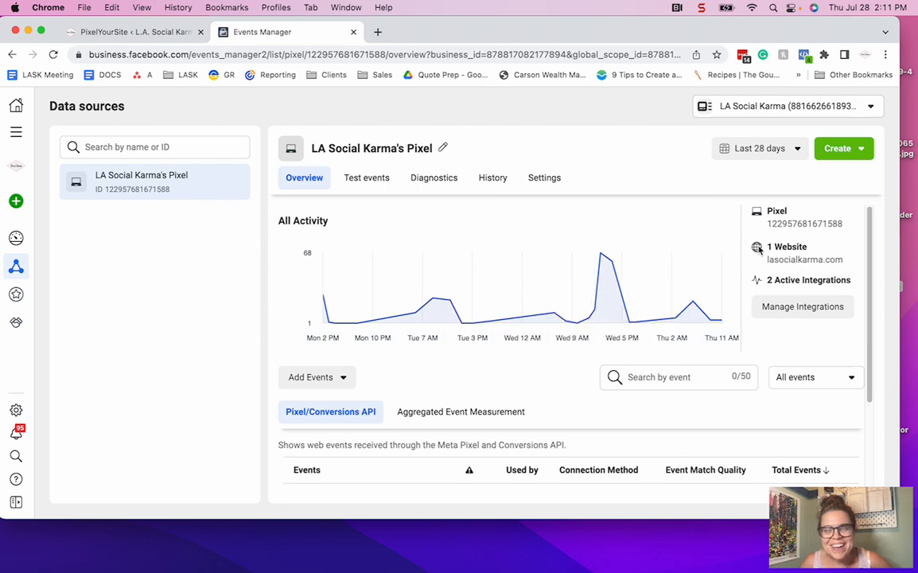
scroll(518, 430, down, 3)
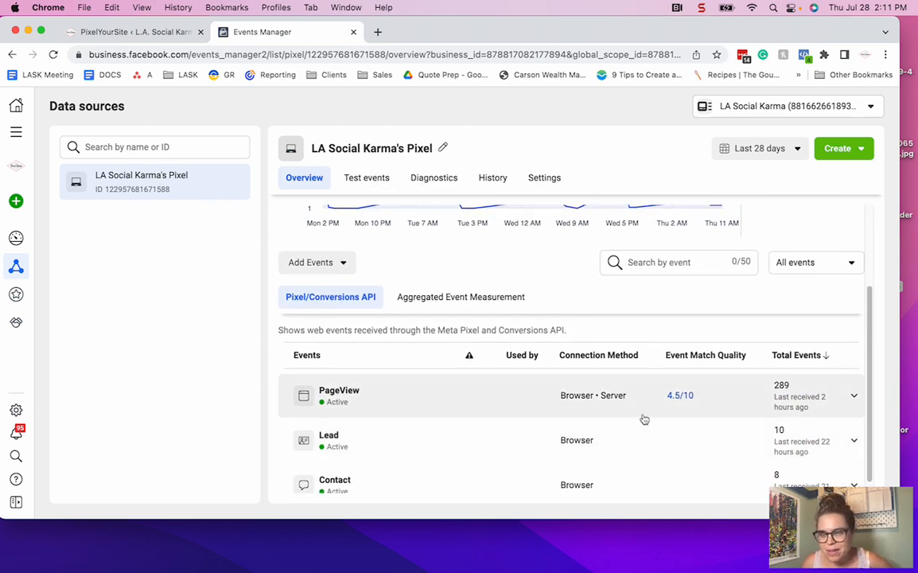
scroll(636, 417, down, 1)
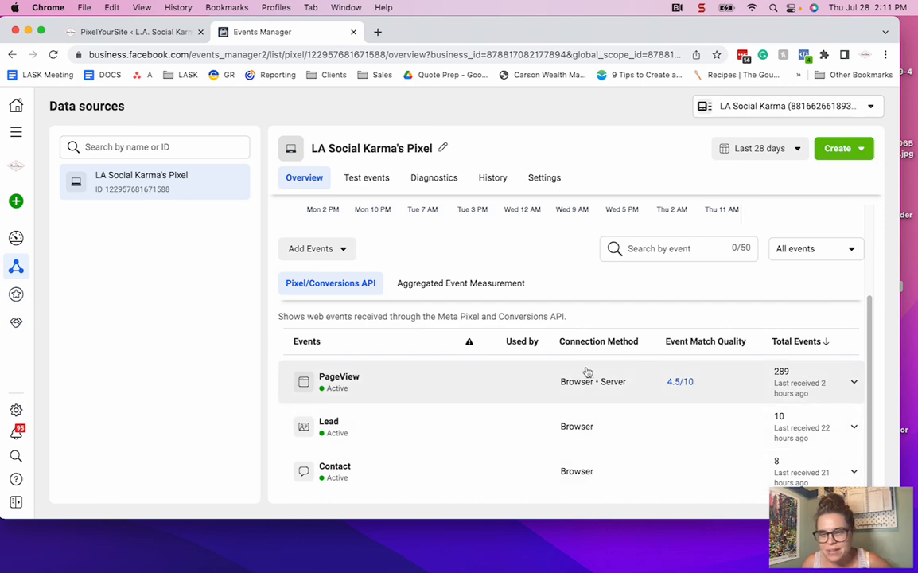
scroll(812, 257, up, 3)
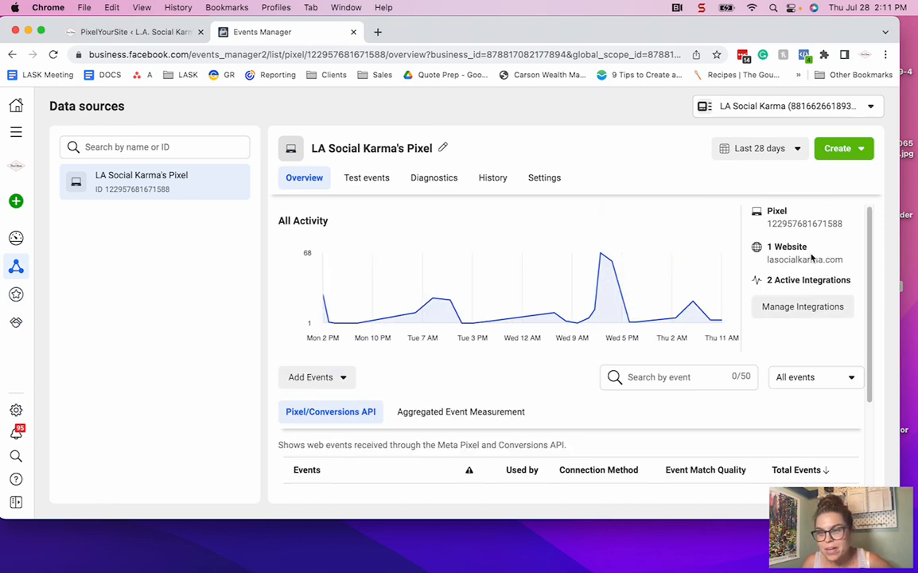
click(803, 306)
click(573, 201)
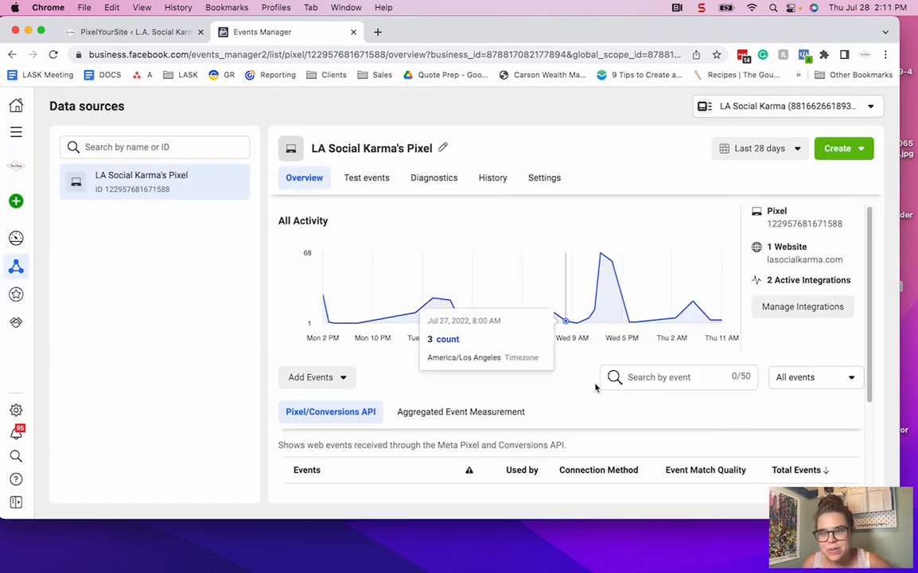
- Compare the events' connection methods with the pixel's Conversions API and Browser Pixel integrations, and view Aggregated Event Measurement
scroll(595, 388, down, 3)
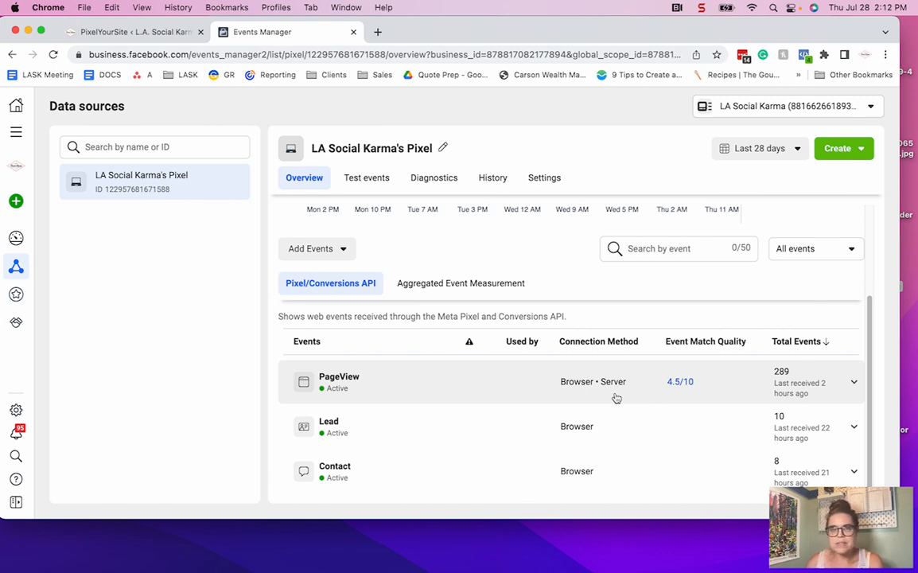
scroll(708, 394, up, 3)
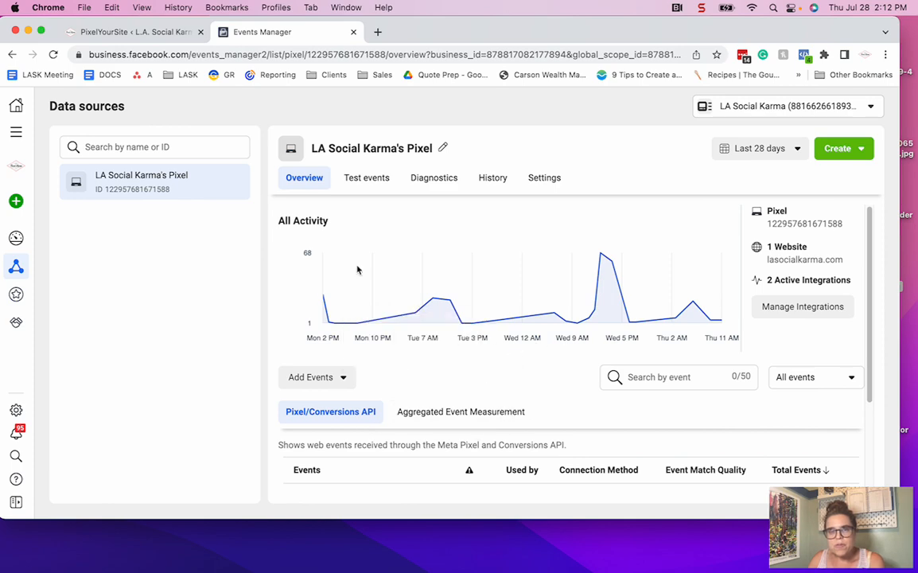
scroll(493, 366, down, 3)
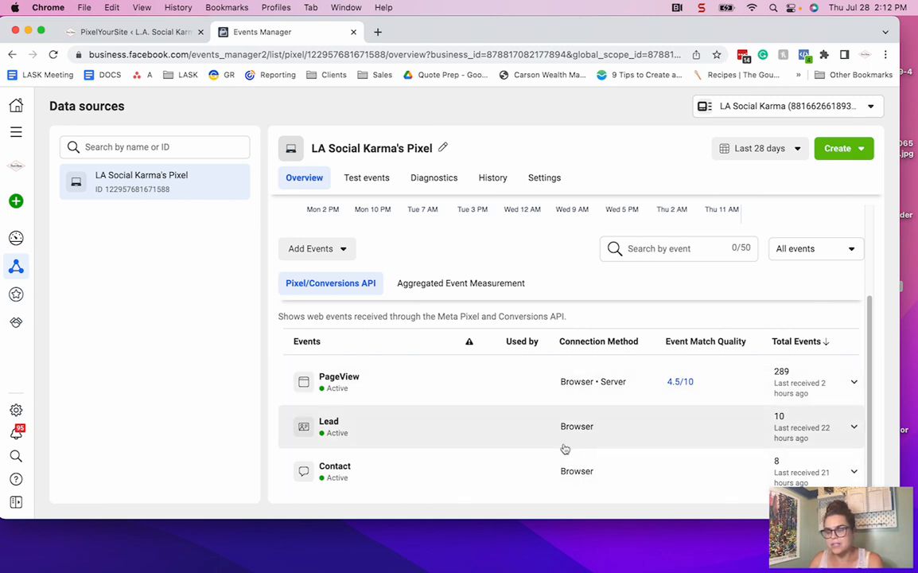
scroll(607, 438, up, 1)
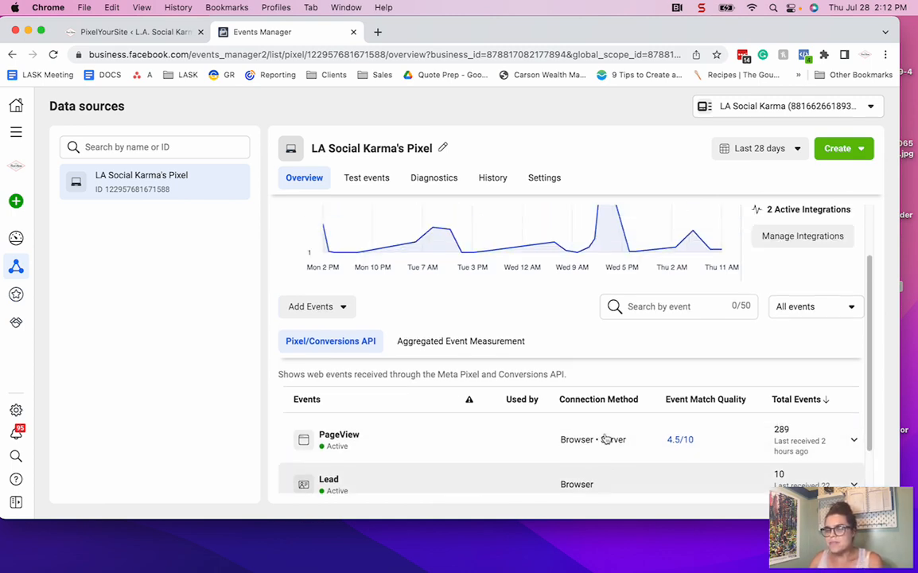
scroll(606, 438, up, 1)
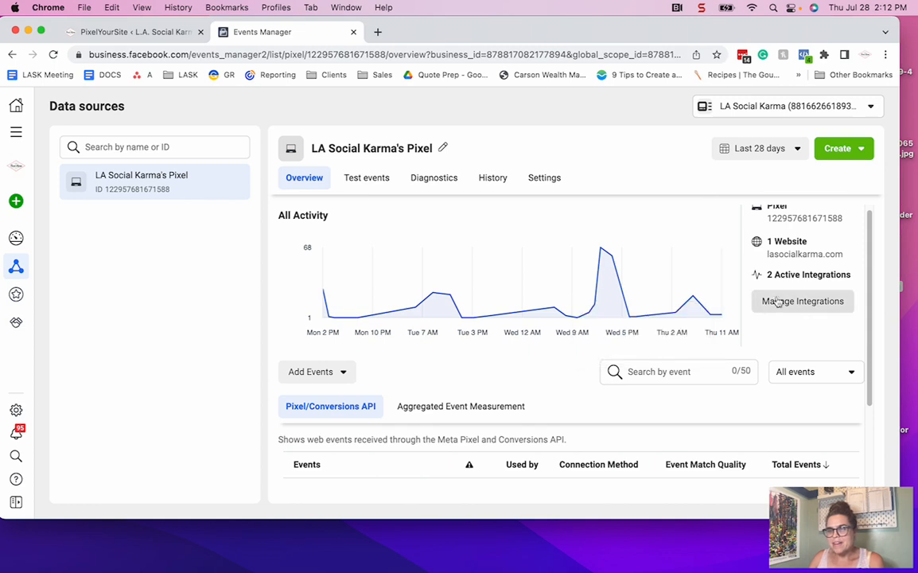
click(795, 301)
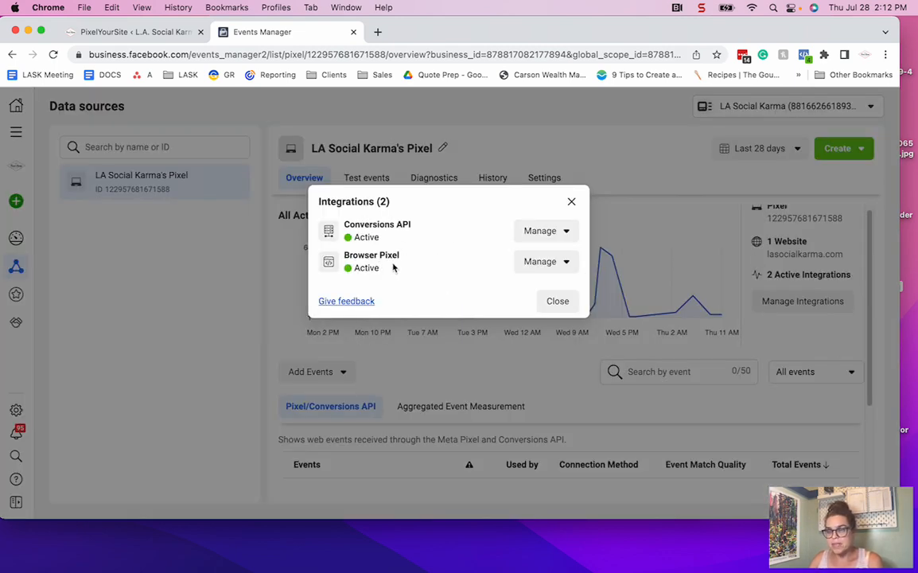
click(572, 201)
scroll(609, 407, down, 1)
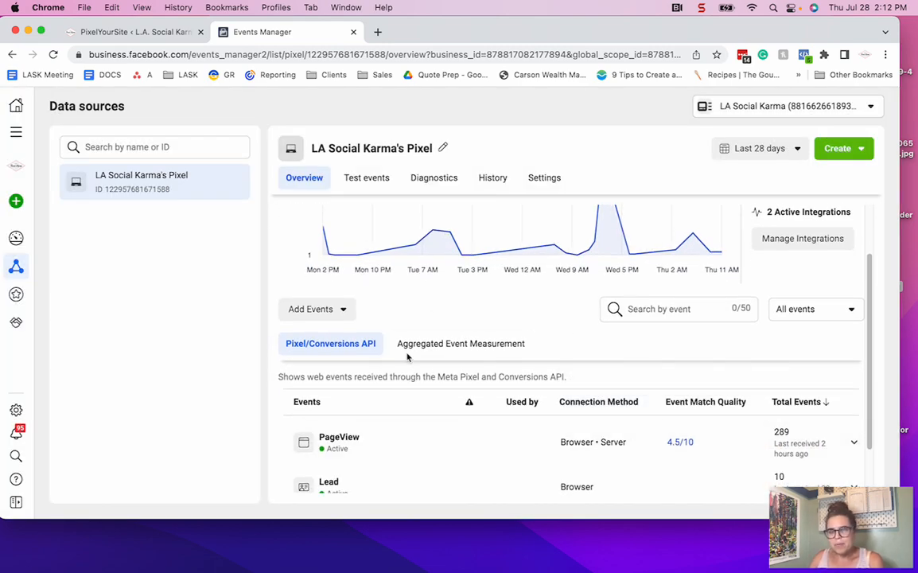
click(461, 348)
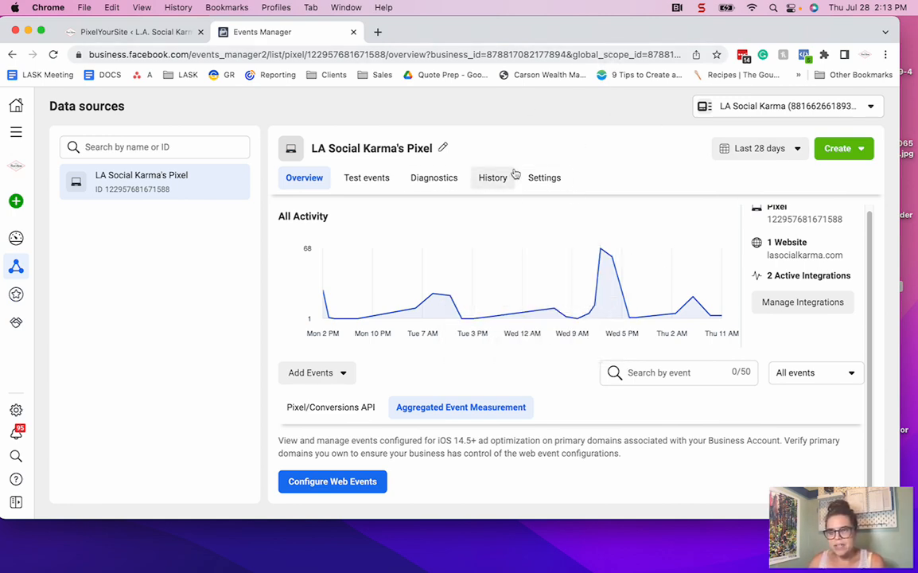
- Open the pixel's settings and go to the manual Conversions API setup with the access token option
click(545, 177)
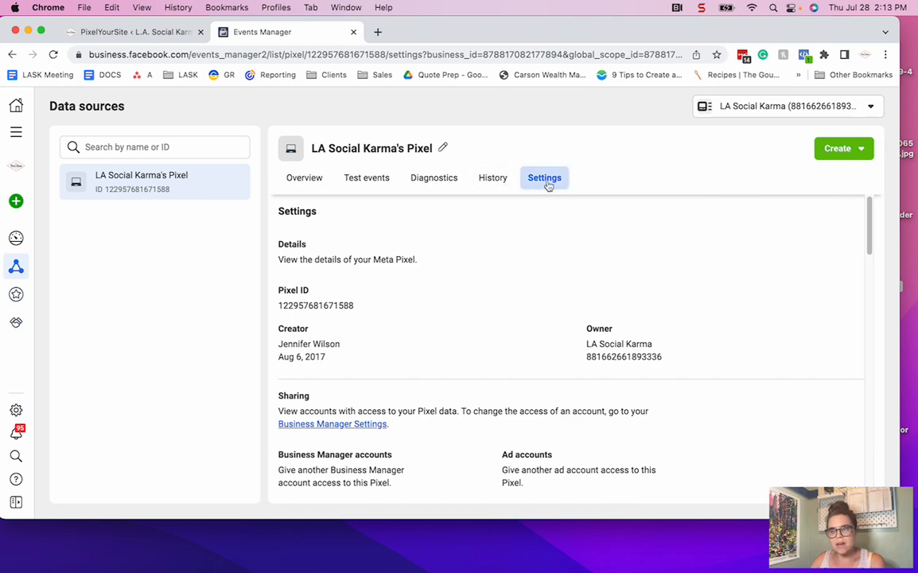
scroll(550, 379, down, 5)
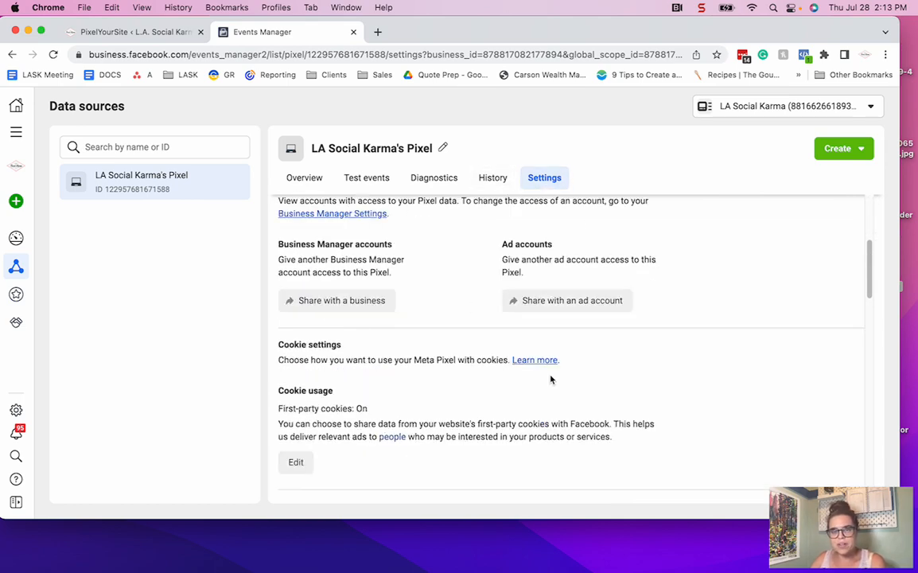
scroll(572, 379, down, 1)
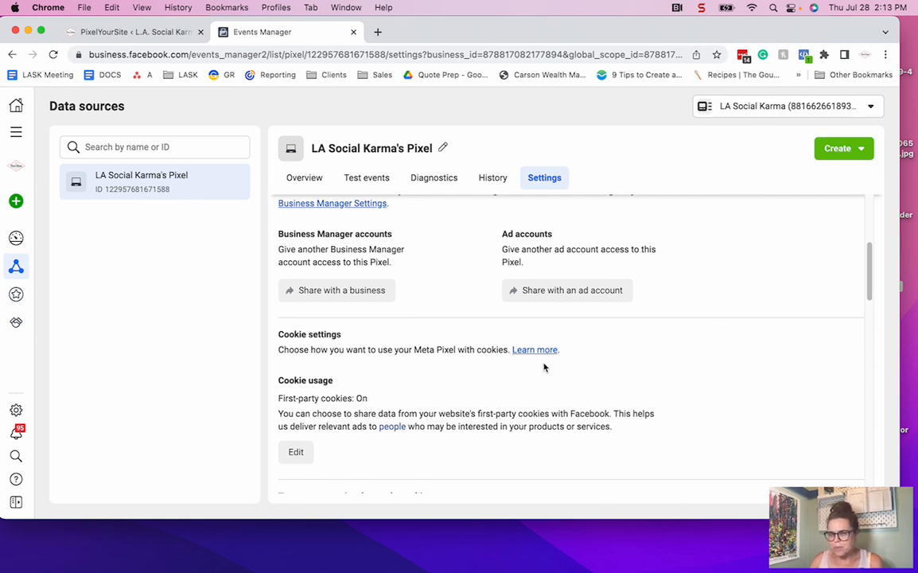
scroll(484, 393, down, 6)
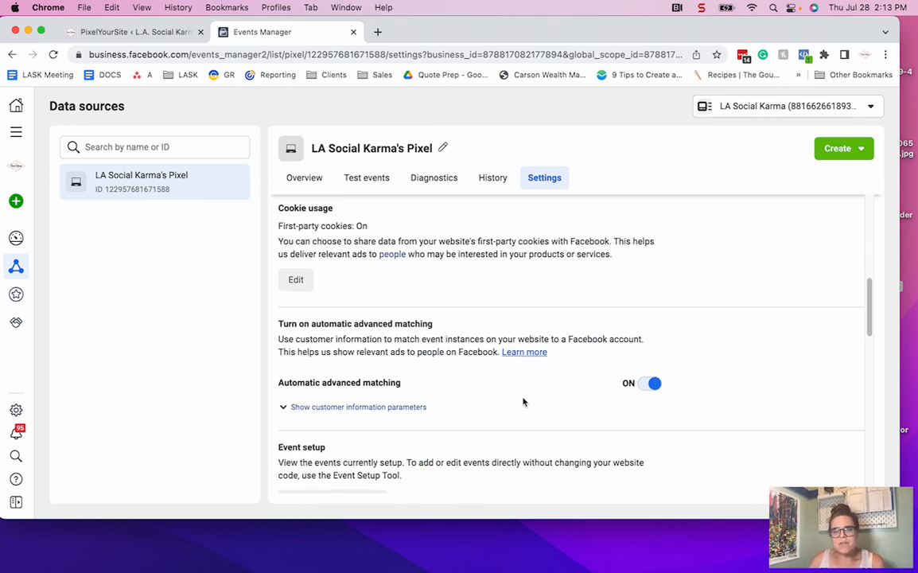
scroll(477, 399, down, 4)
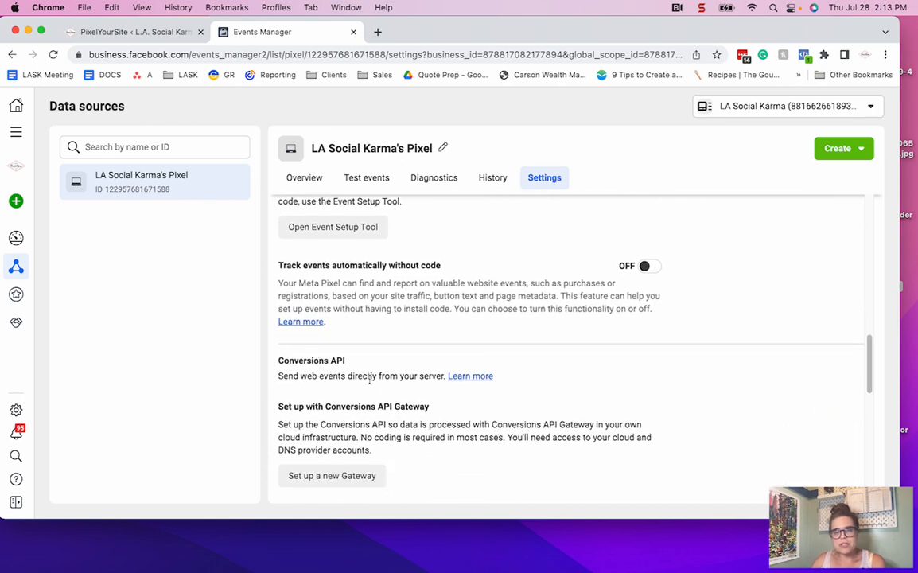
scroll(370, 379, down, 2)
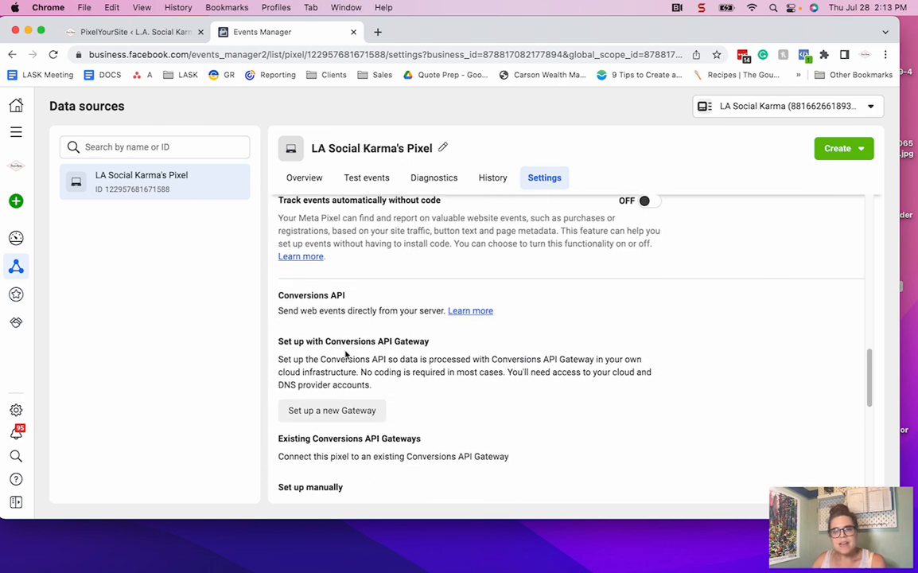
scroll(490, 388, down, 5)
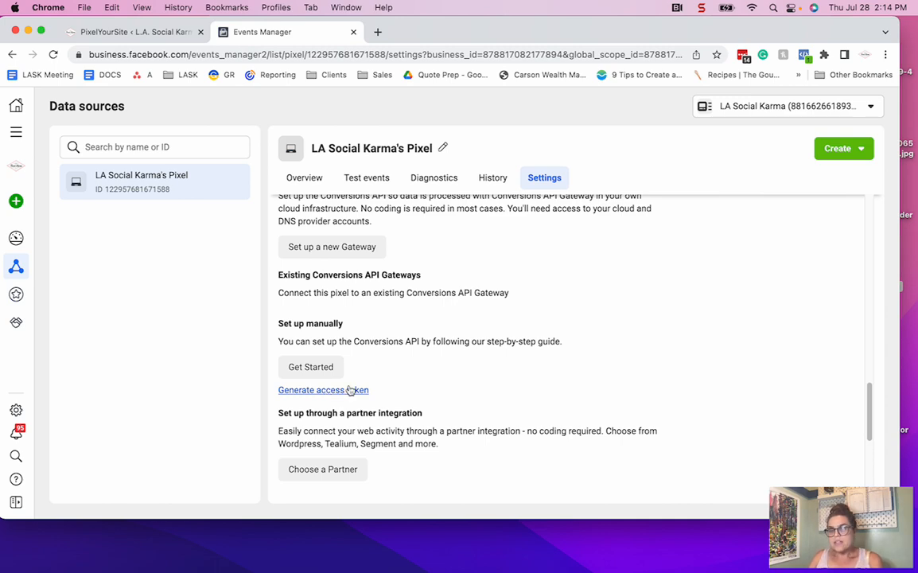
- Switch to the site's WordPress admin and search the plugins available to add for "pixel"
click(115, 31)
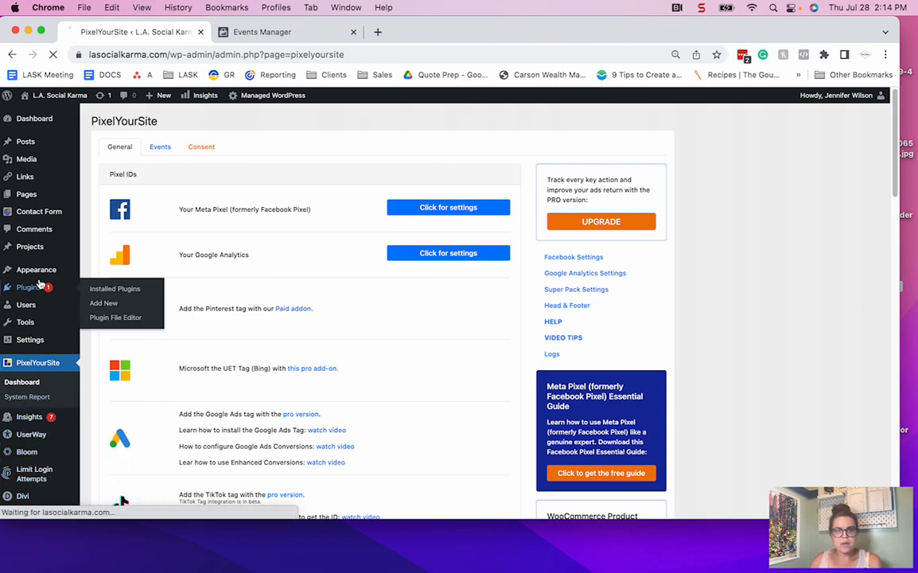
click(17, 291)
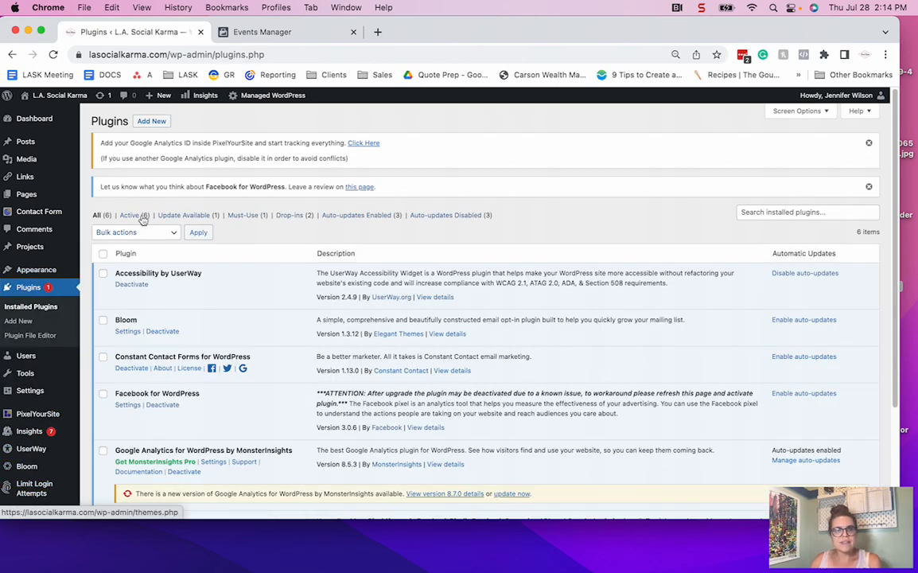
click(151, 121)
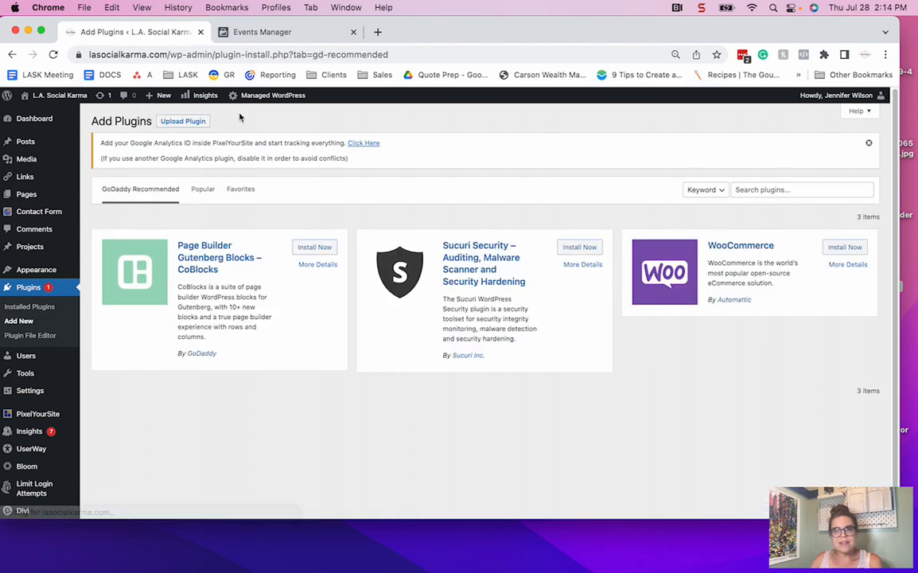
click(790, 189)
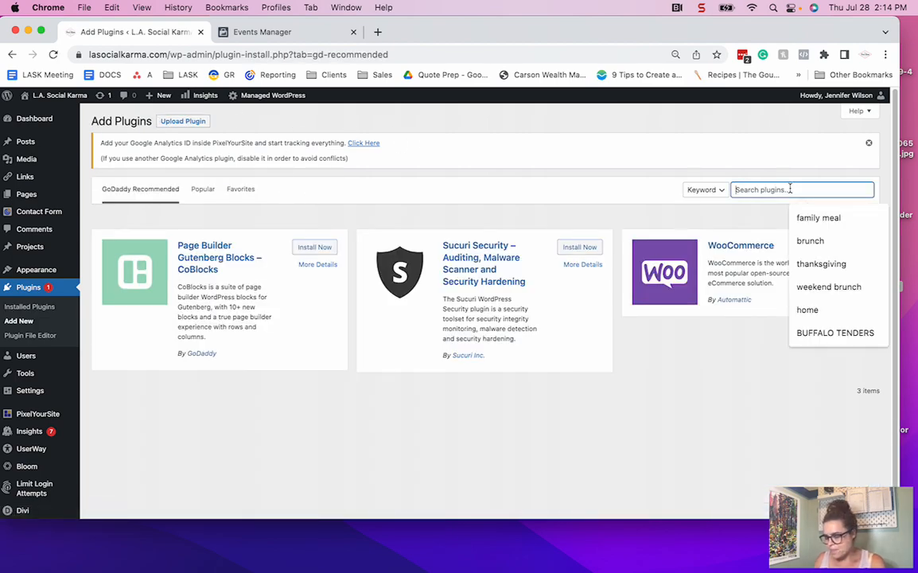
text(pix)
key(Return)
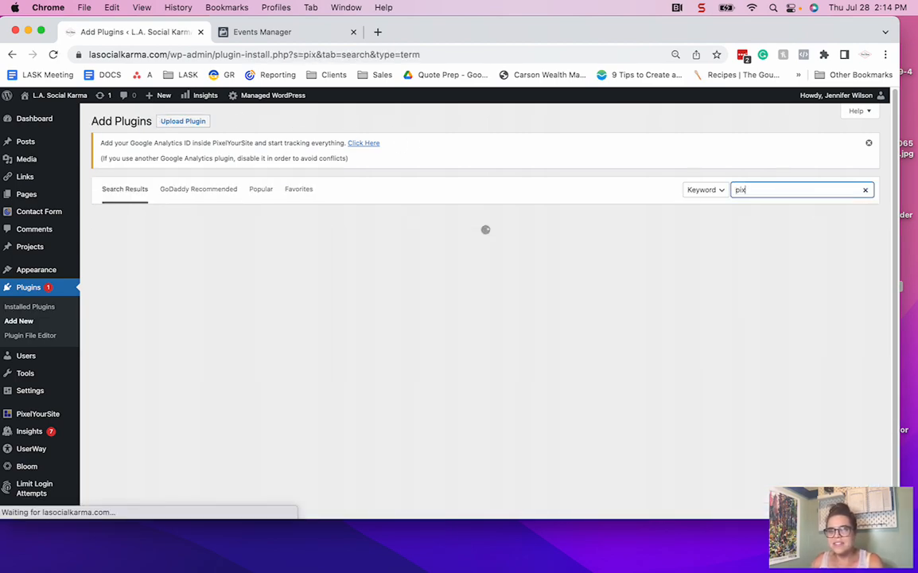
text(x)
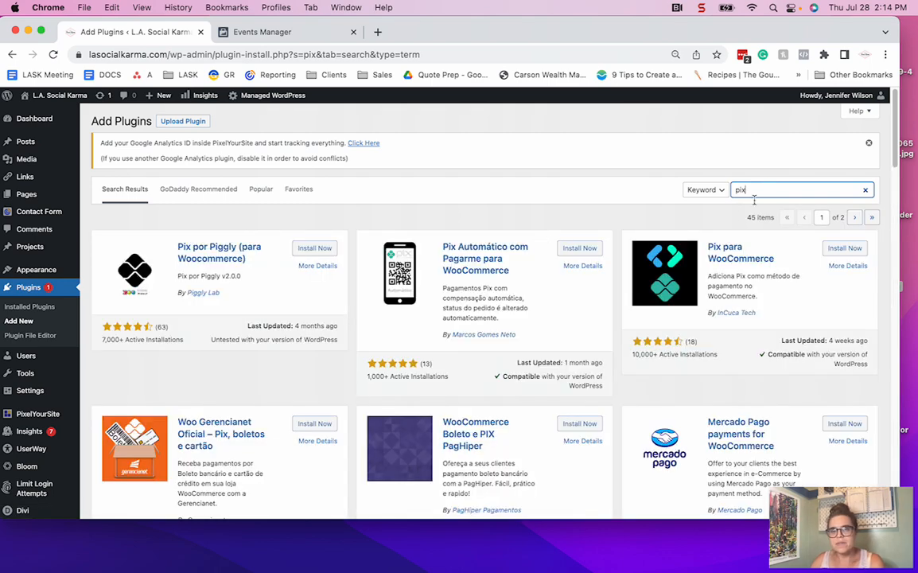
text(el)
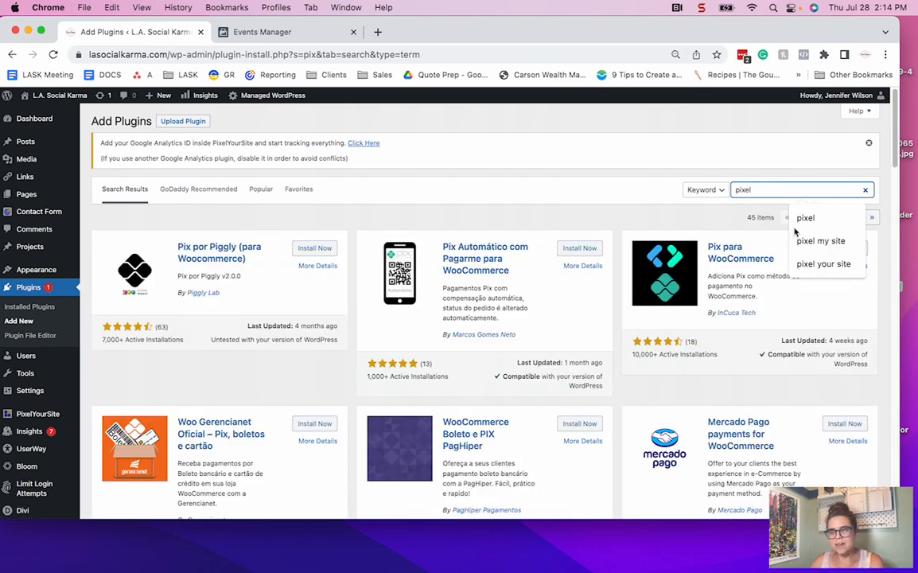
key(Return)
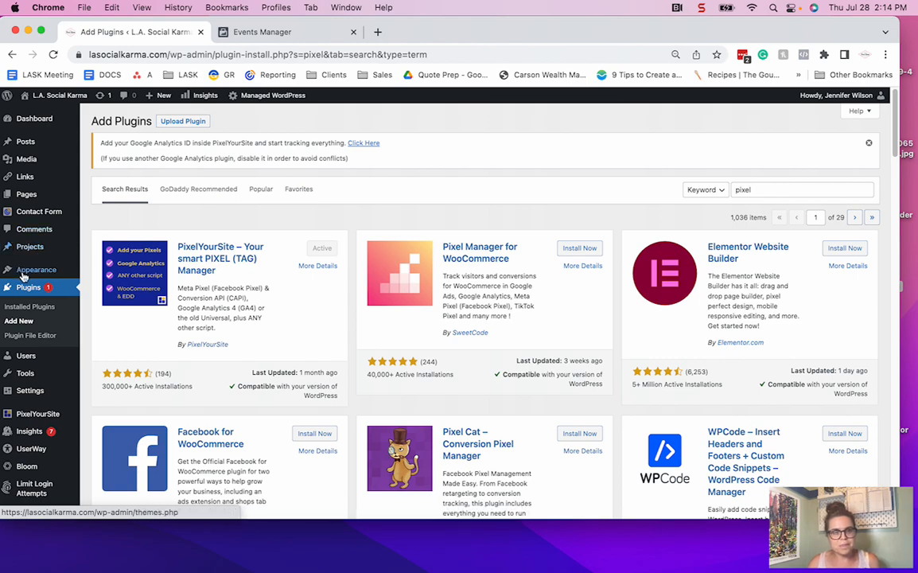
mouse_move(25, 431)
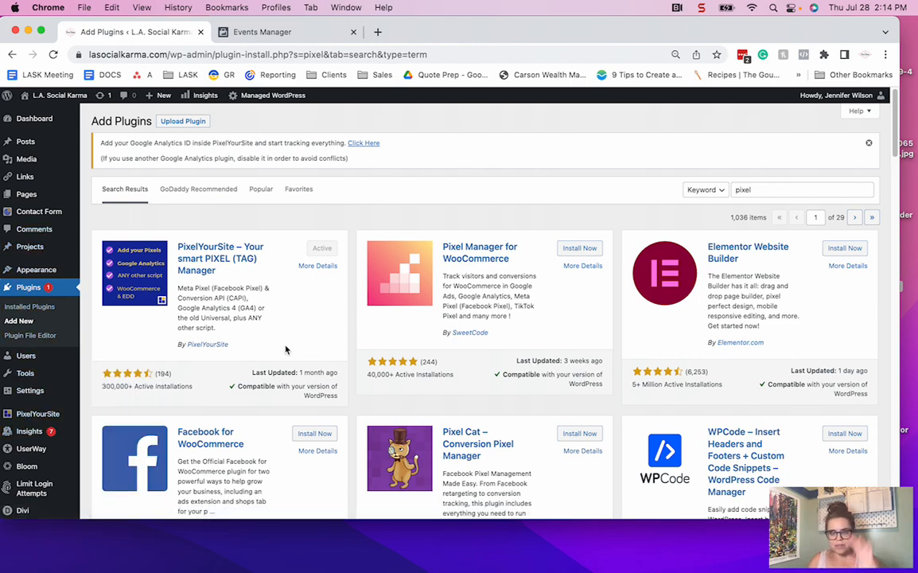
- Open the PixelYourSite plugin's dashboard and expand the Meta Pixel settings
scroll(86, 233, down, 1)
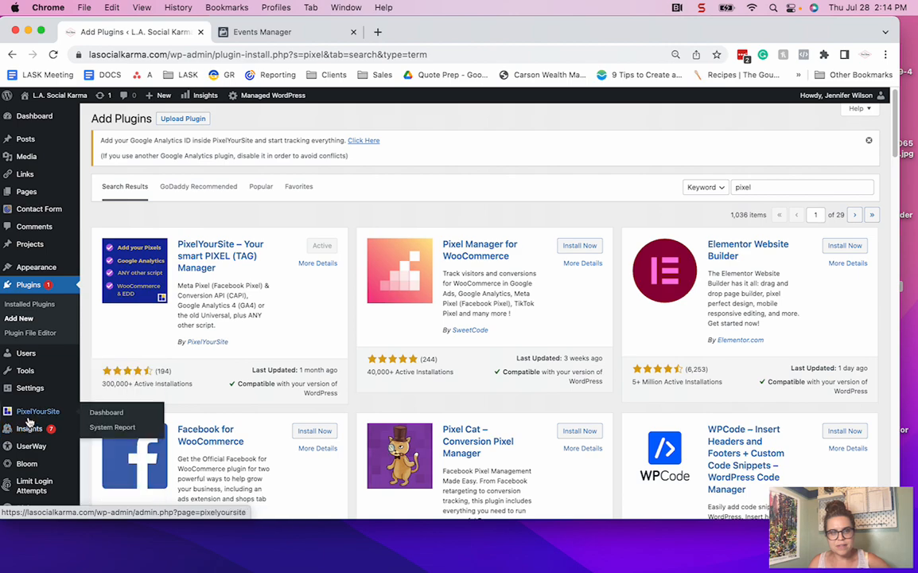
click(30, 413)
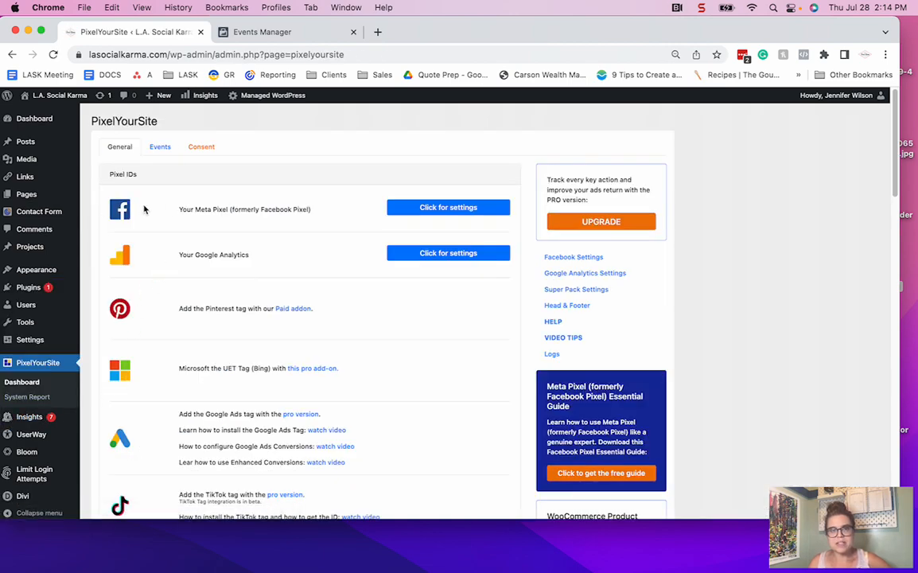
click(428, 207)
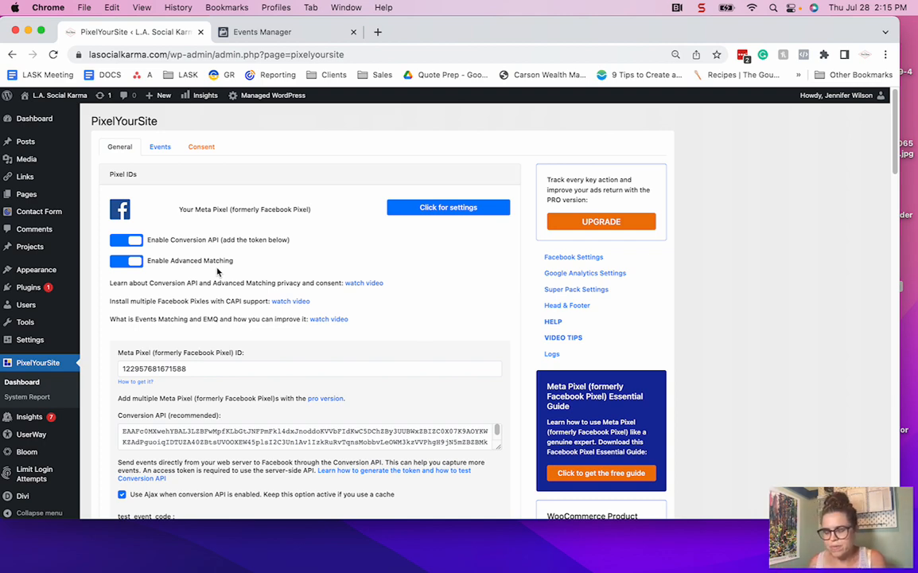
- Check the access token option in Events Manager, and enlarge PixelYourSite's Conversion API token field to view the whole entry
click(255, 33)
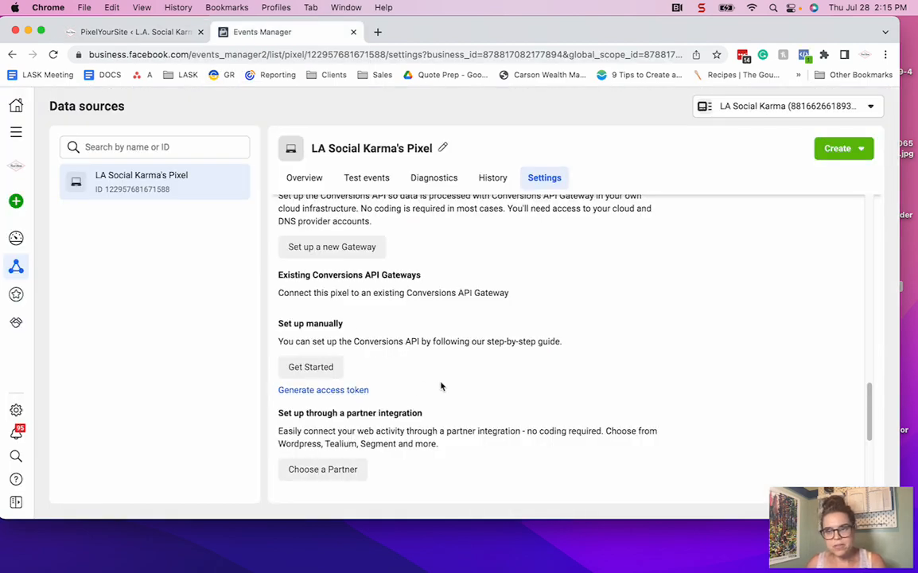
click(144, 34)
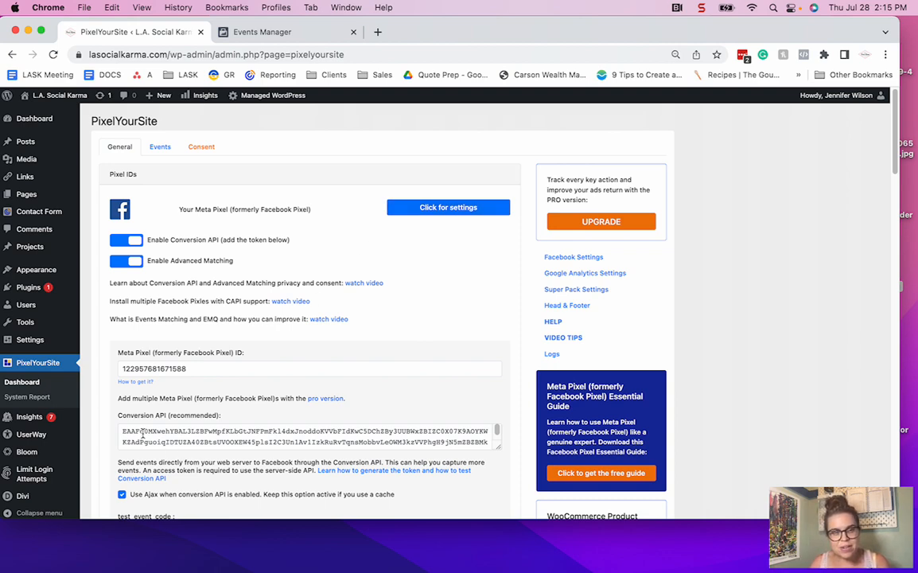
click(391, 433)
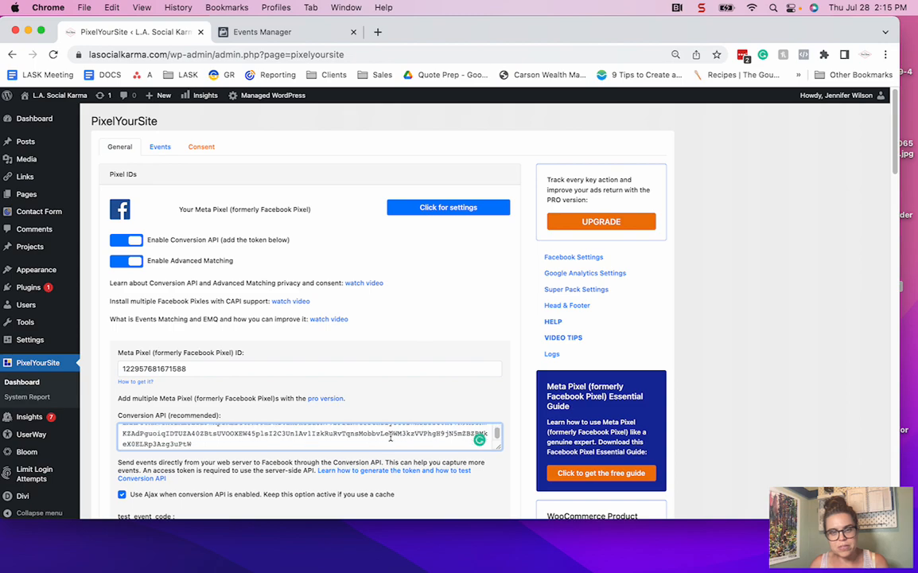
drag(499, 447, 518, 517)
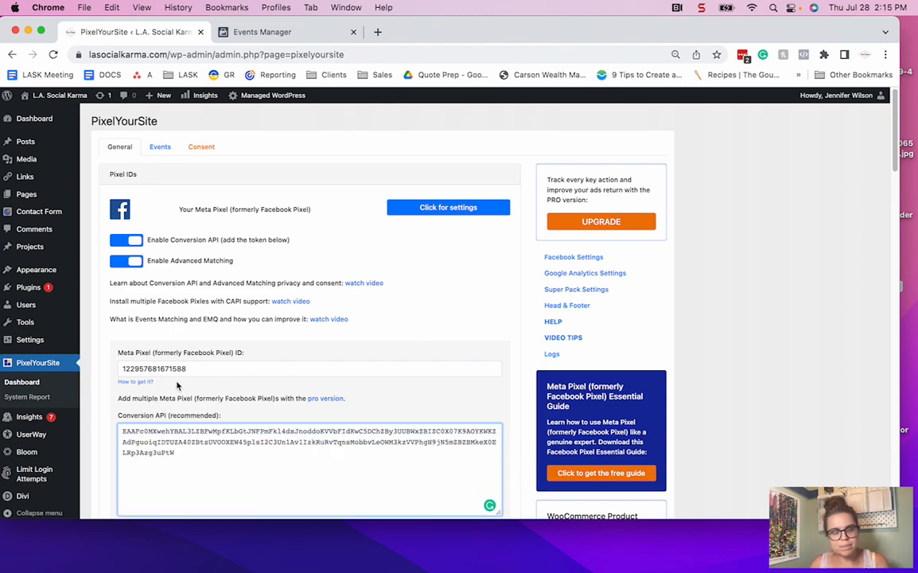
- Look through the remaining PixelYourSite general settings, from the test event code and domain verification to the active events
scroll(339, 436, down, 4)
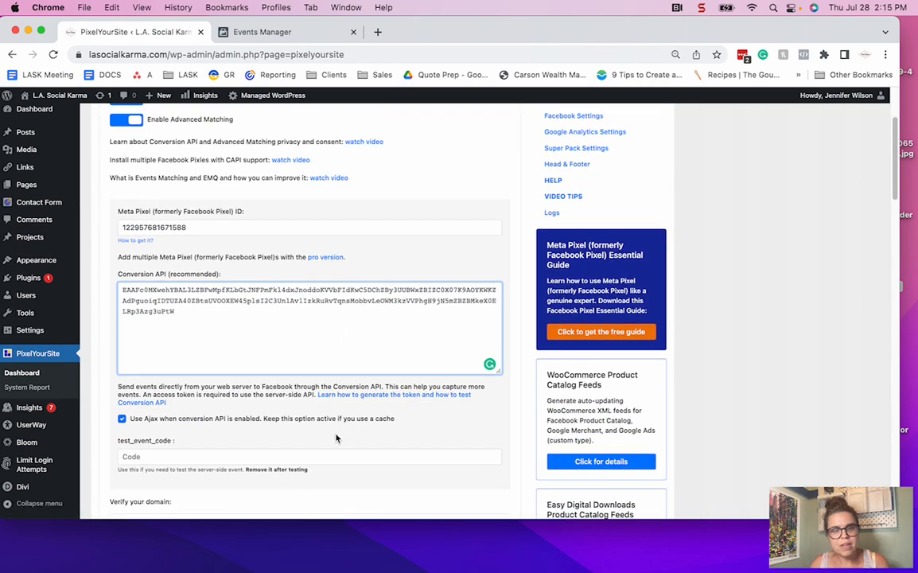
scroll(335, 438, down, 1)
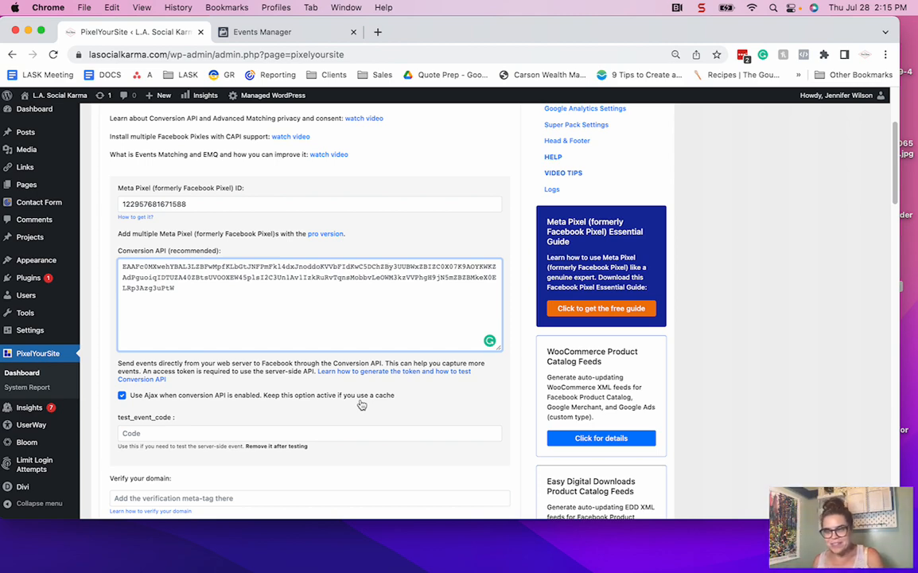
scroll(297, 404, down, 8)
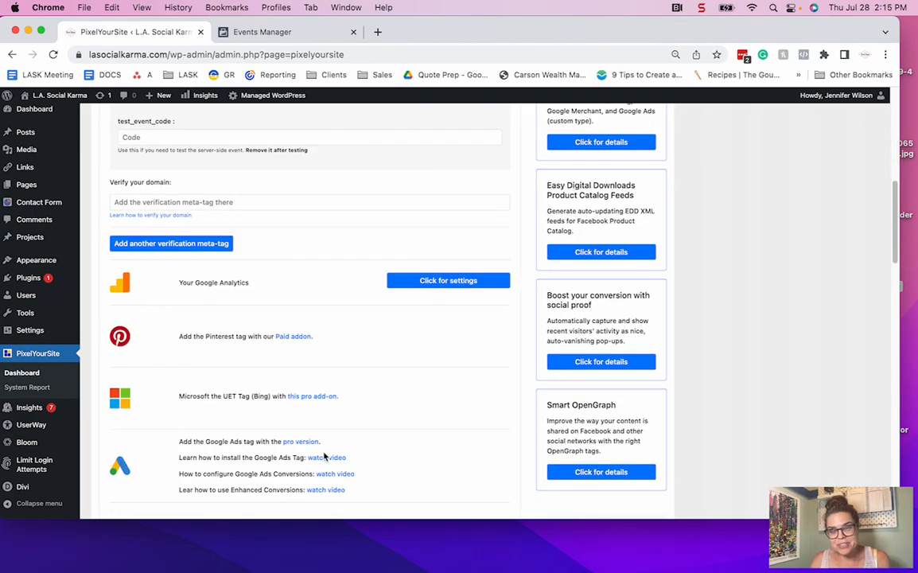
scroll(306, 430, down, 15)
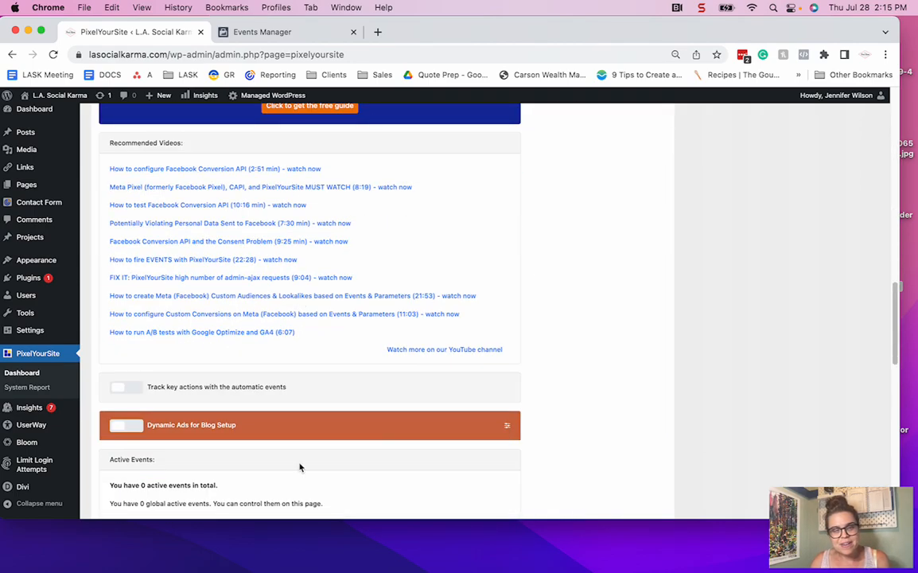
scroll(307, 461, down, 3)
scroll(387, 429, up, 20)
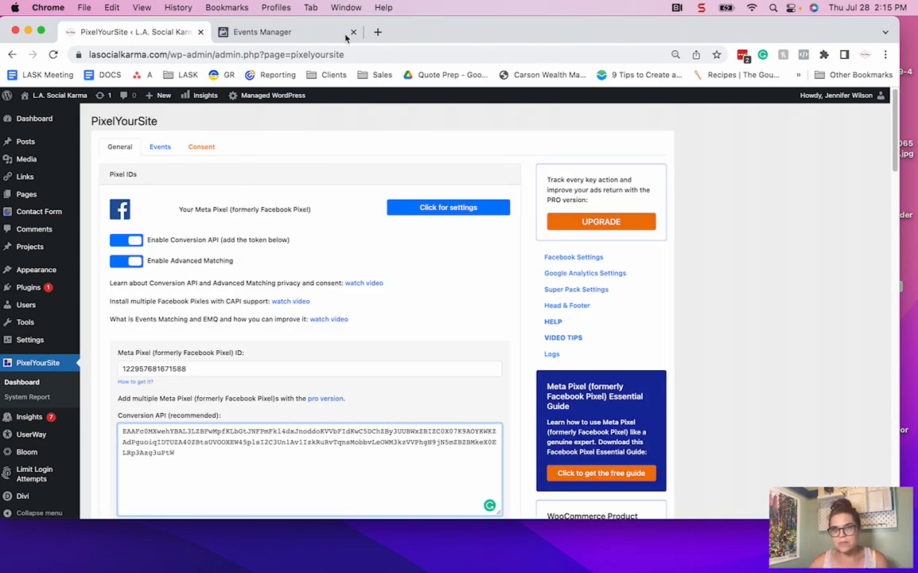
- Switch to Events Manager and review the status of the pixel's Conversions API and Browser Pixel integrations from its overview
click(274, 34)
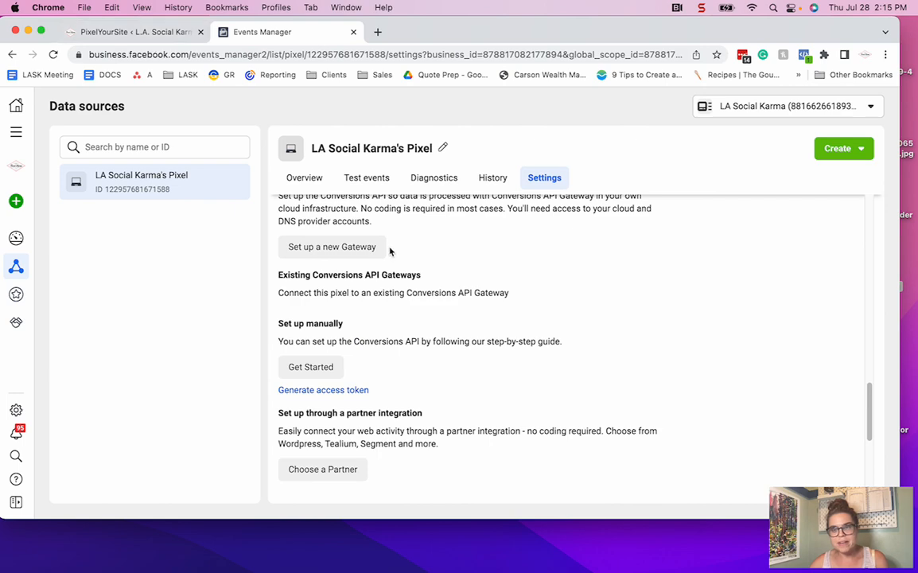
click(309, 180)
scroll(609, 373, down, 1)
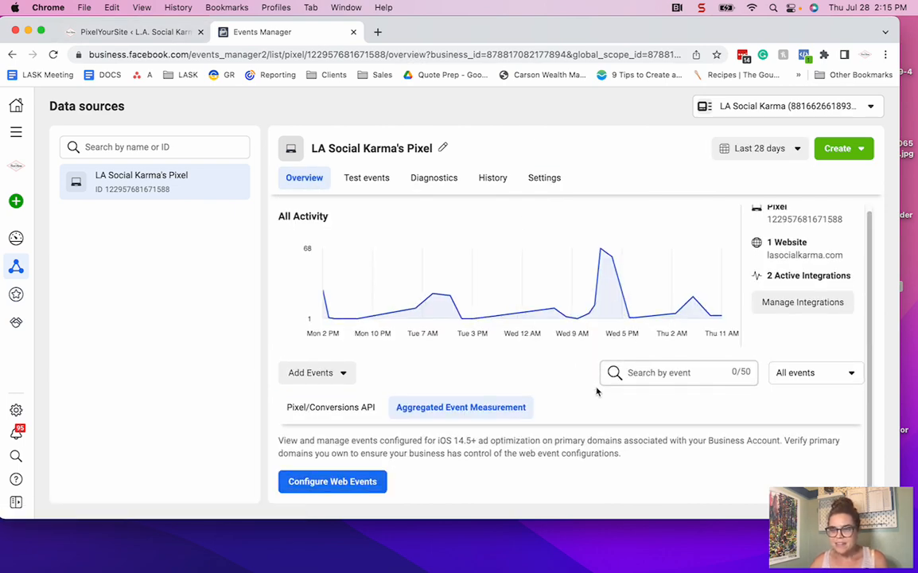
click(788, 309)
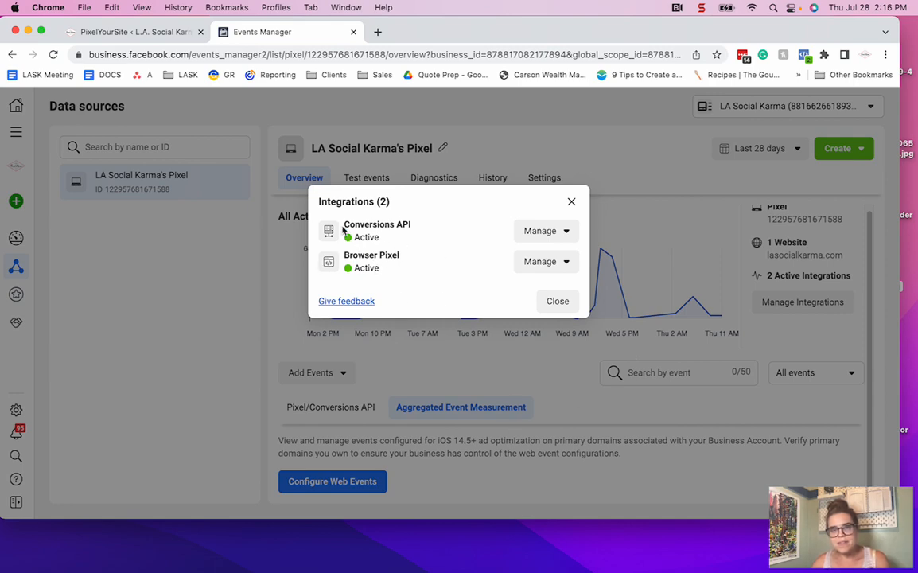
click(570, 202)
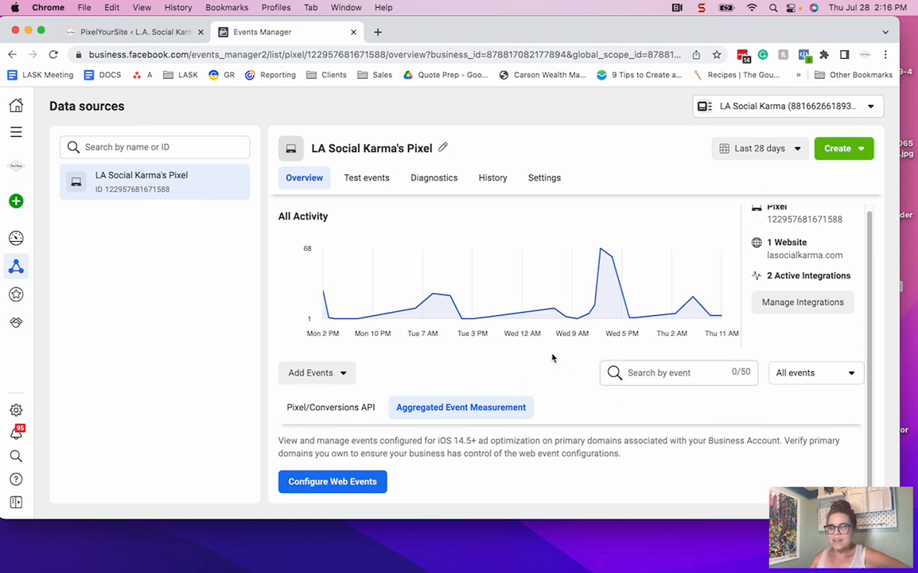
scroll(557, 362, up, 1)
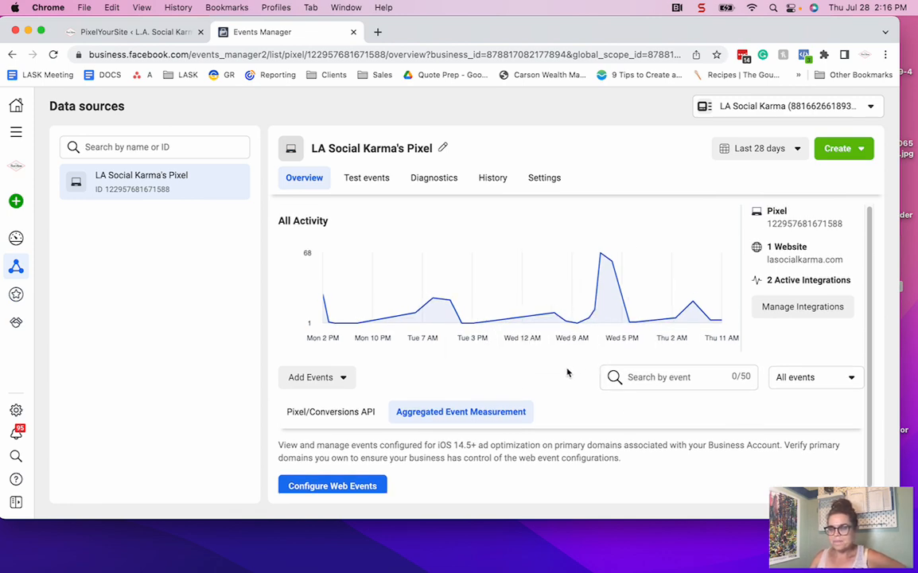
scroll(567, 372, down, 1)
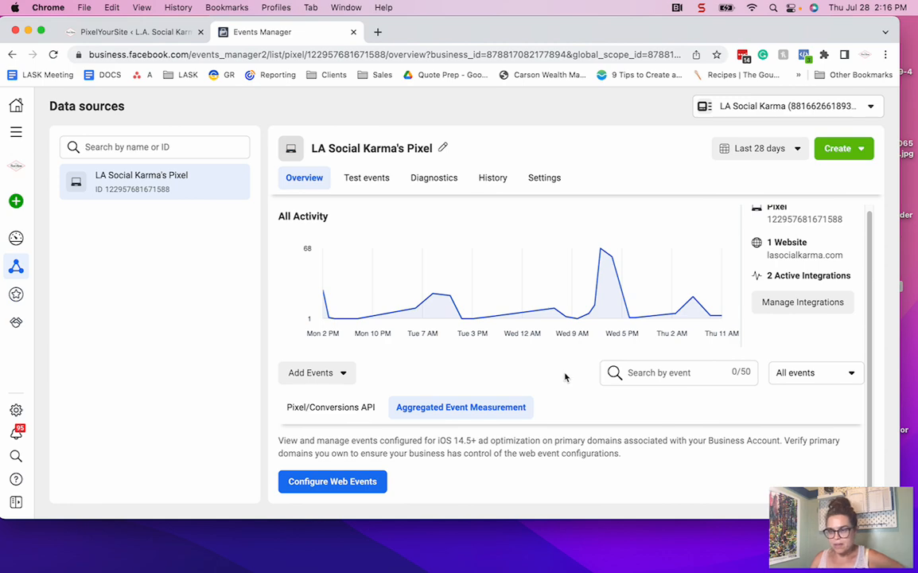